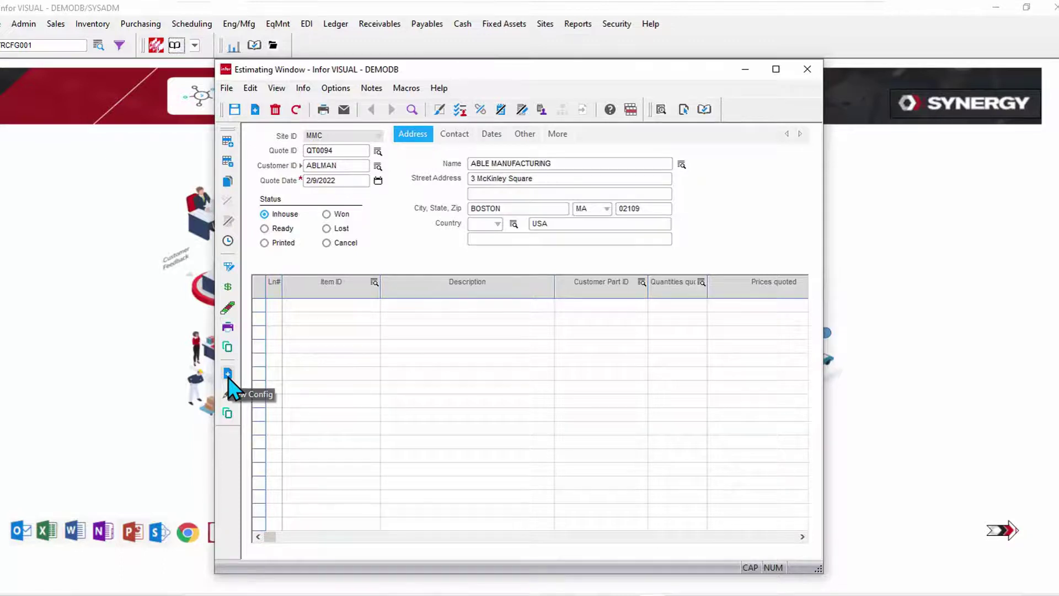
- Start a new configured line from series TABLE - WOOD TABLES with model RECWDTAB rectangle wood table
left_click(228, 375)
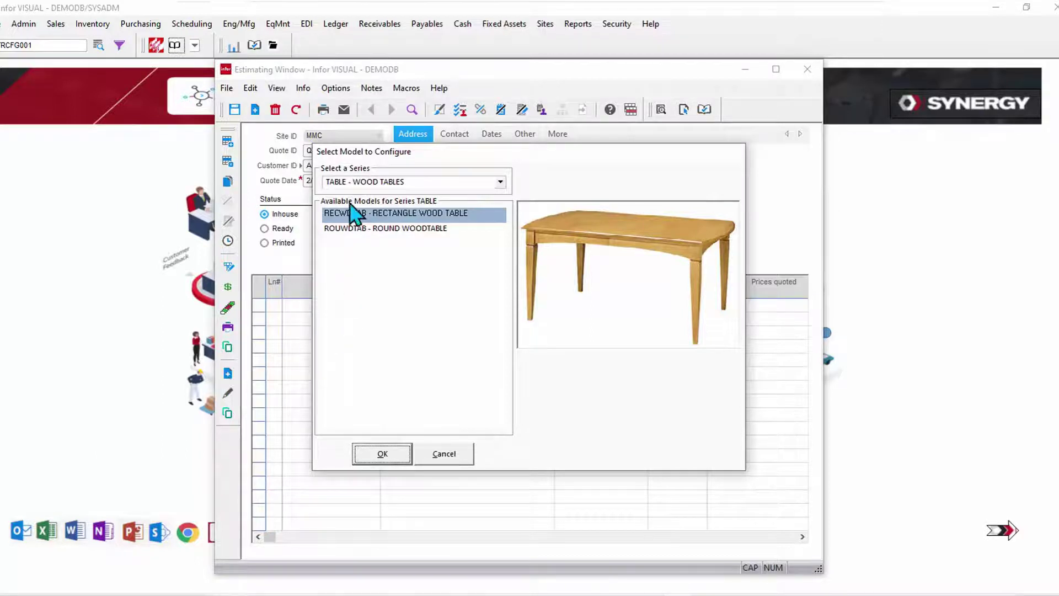
left_click(501, 183)
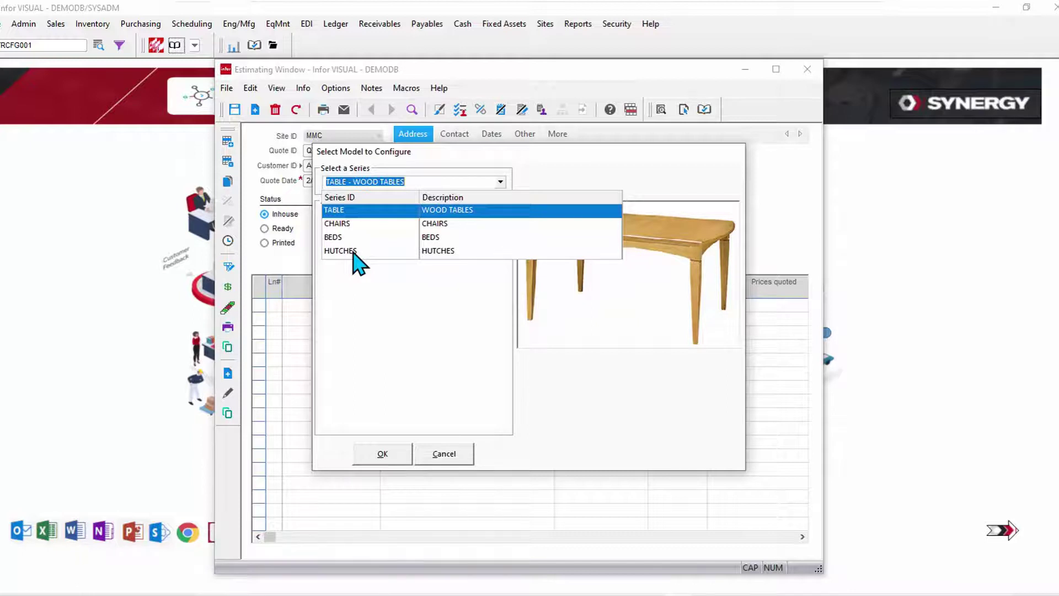
left_click(337, 211)
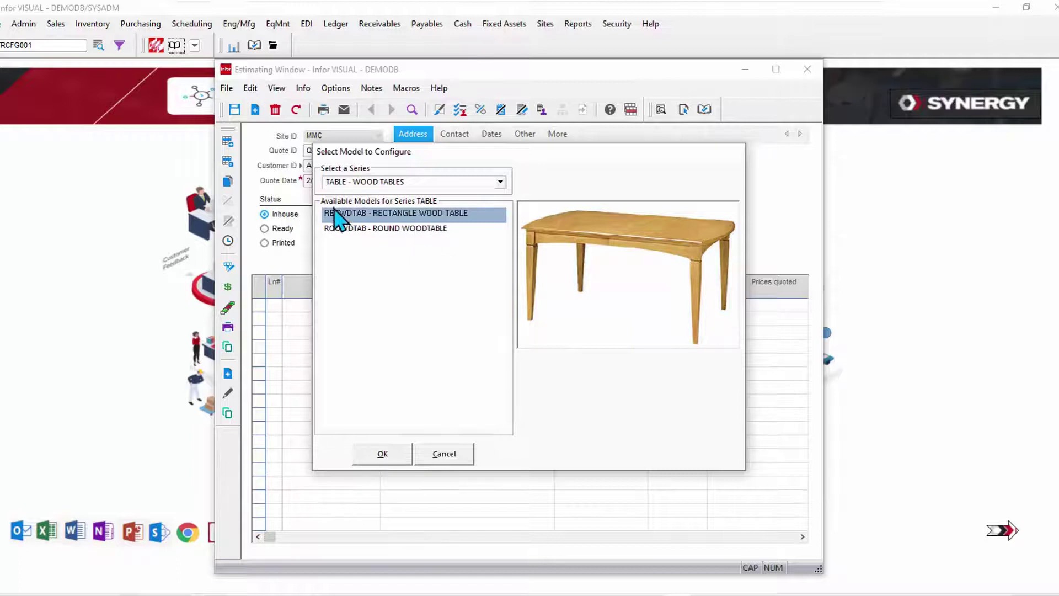
left_click(428, 228)
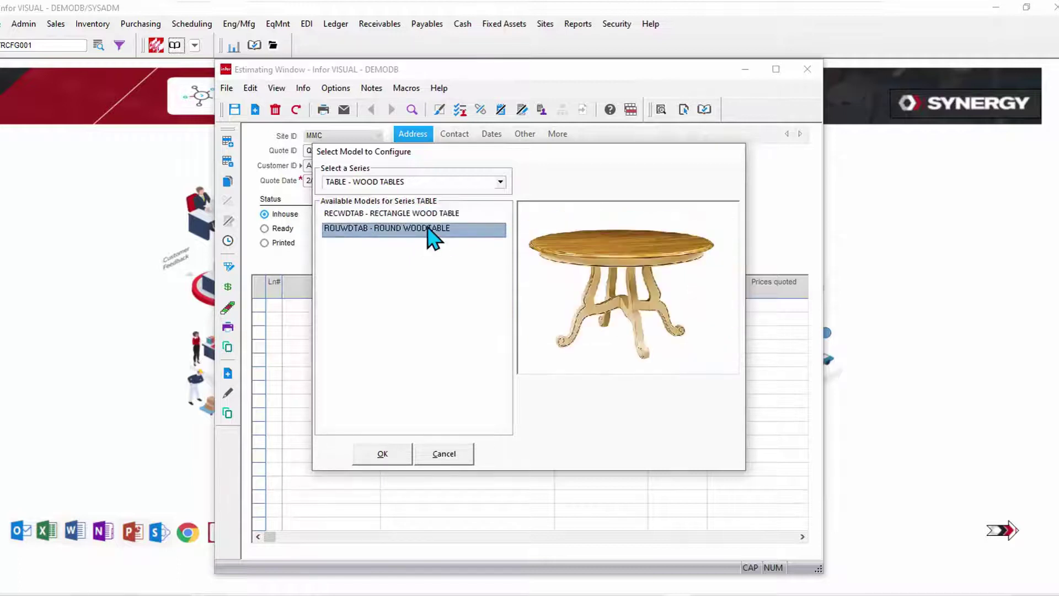
left_click(442, 216)
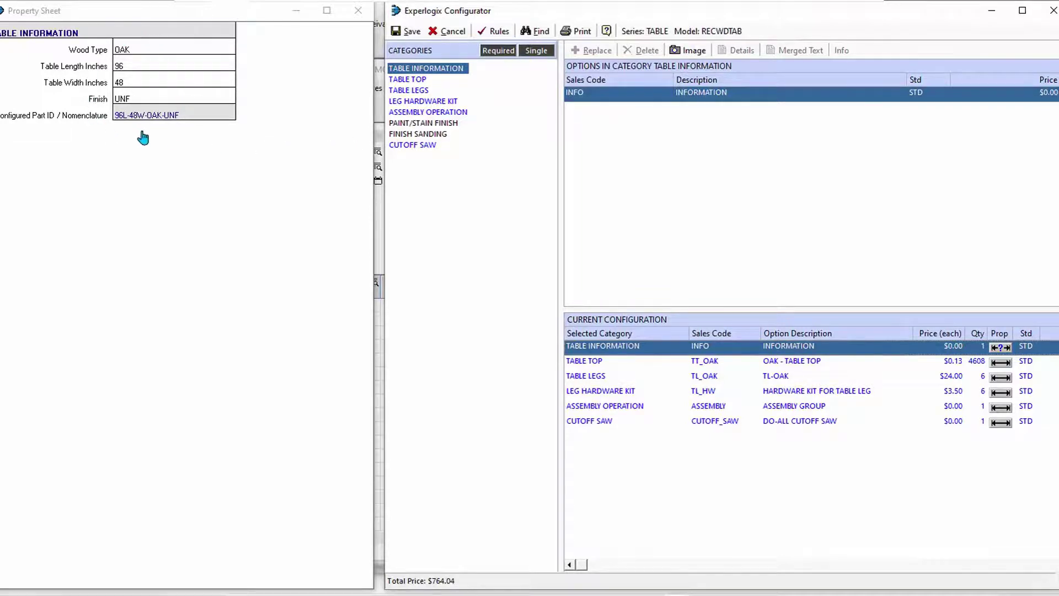
- Change the Wood Type property from OAK to MAPLE
left_click(160, 60)
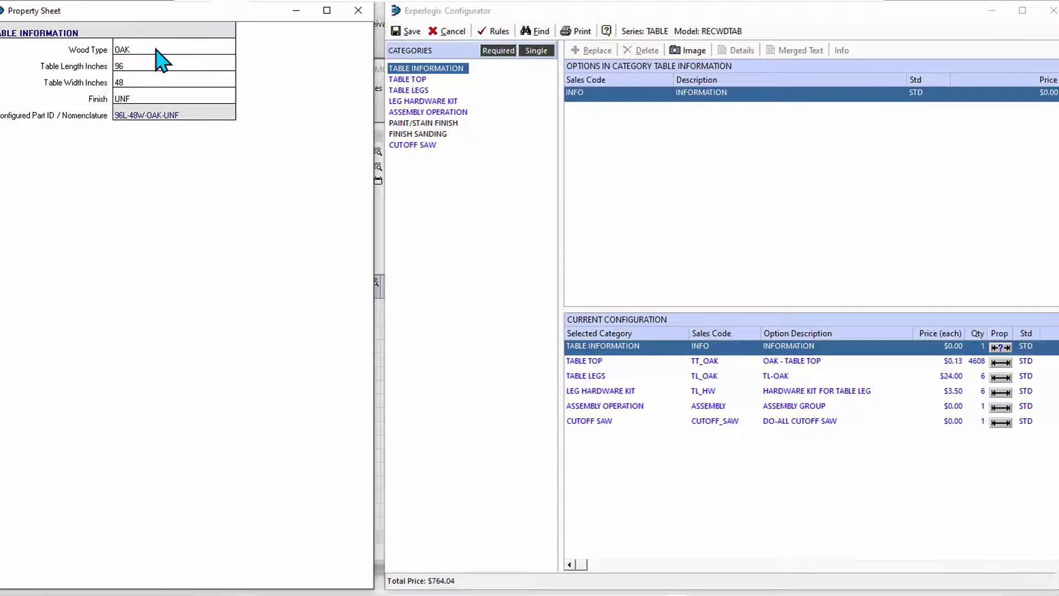
left_click(229, 47)
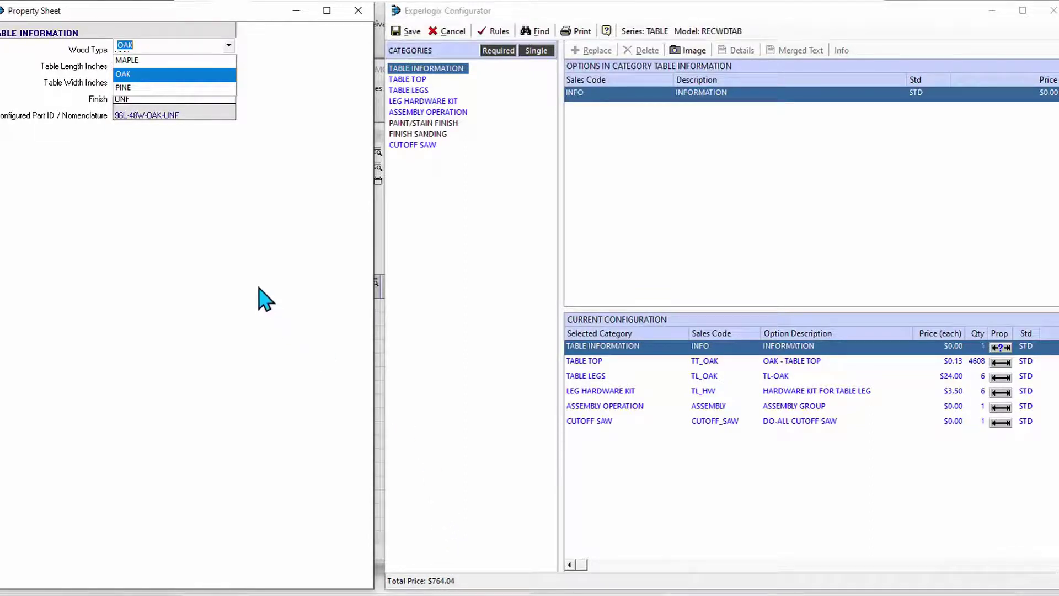
left_click(131, 60)
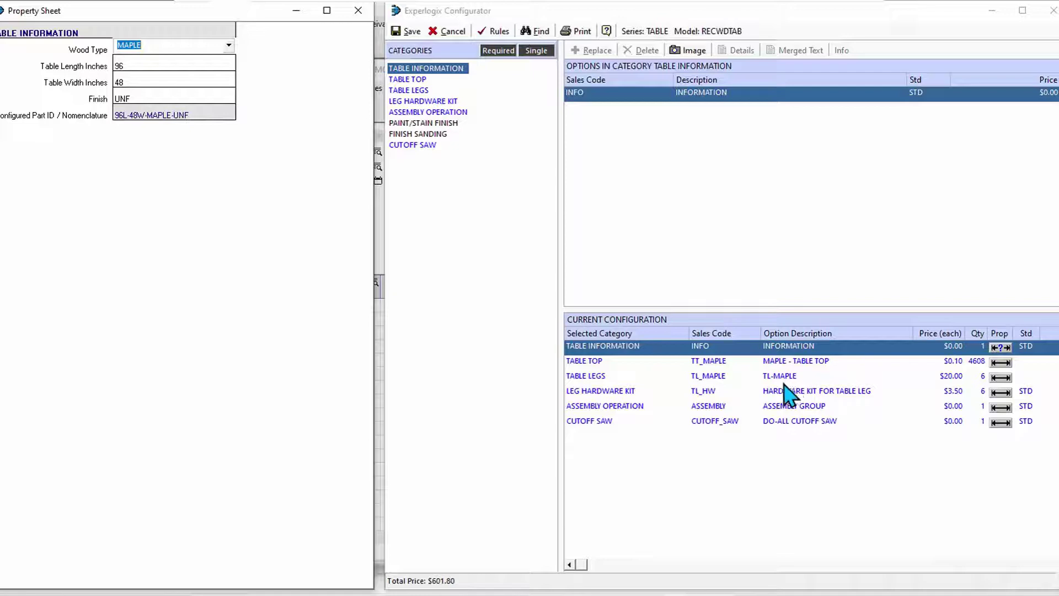
- Enter a 120-inch table length and dismiss the 96-inch maximum length error
key("Tab")
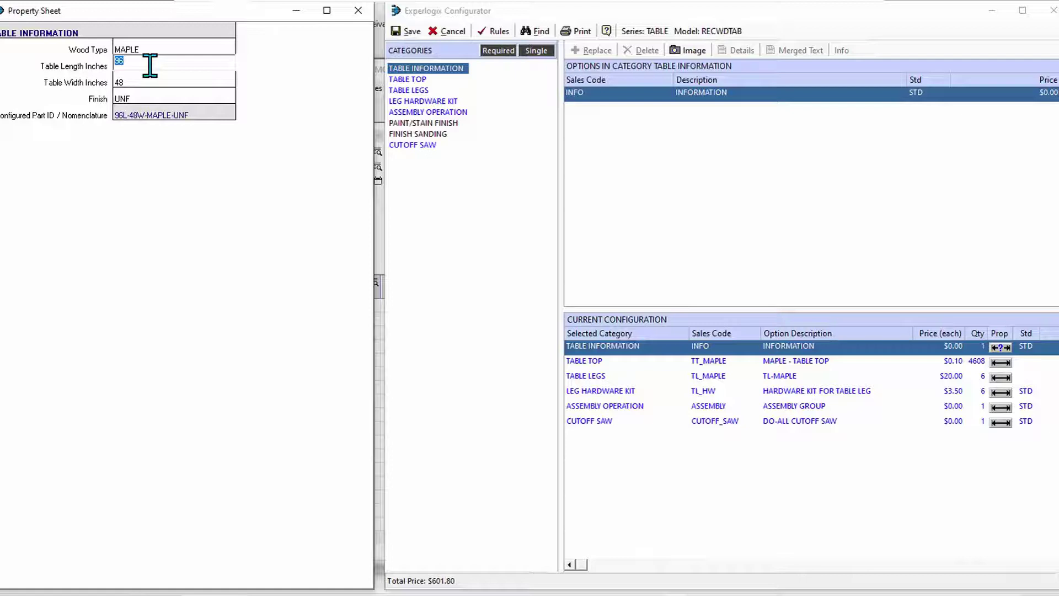
type("120")
key("Tab")
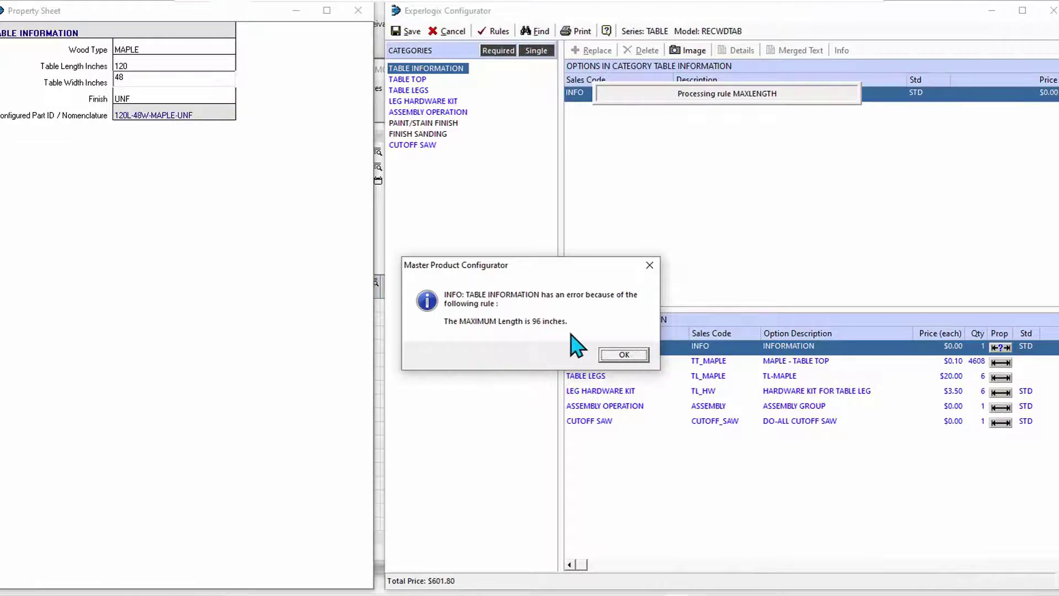
left_click(630, 356)
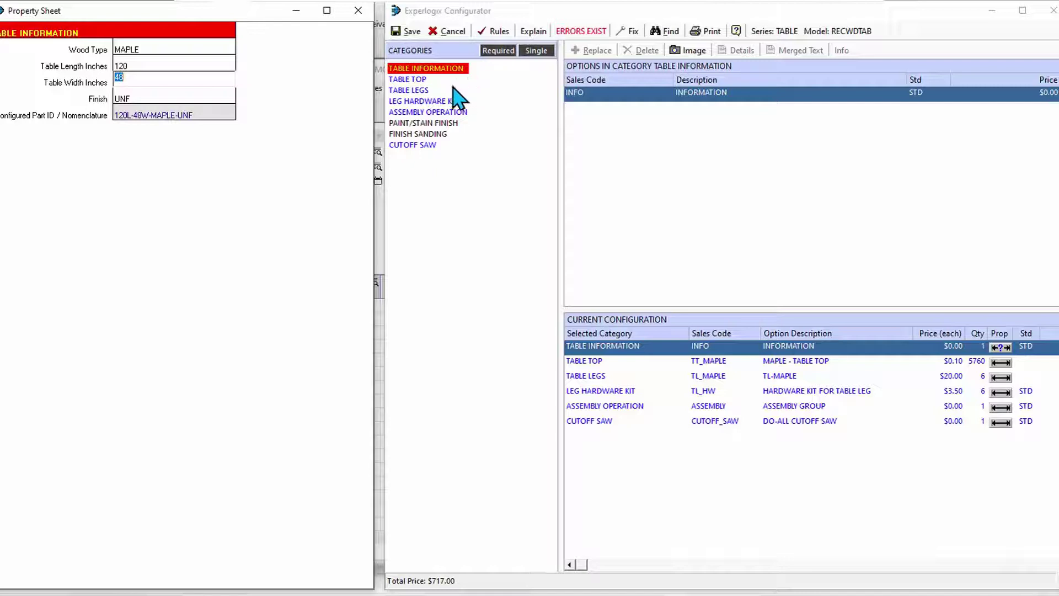
- Correct the table length to 60 inches and check the leg hardware kit quantity
left_click(128, 65)
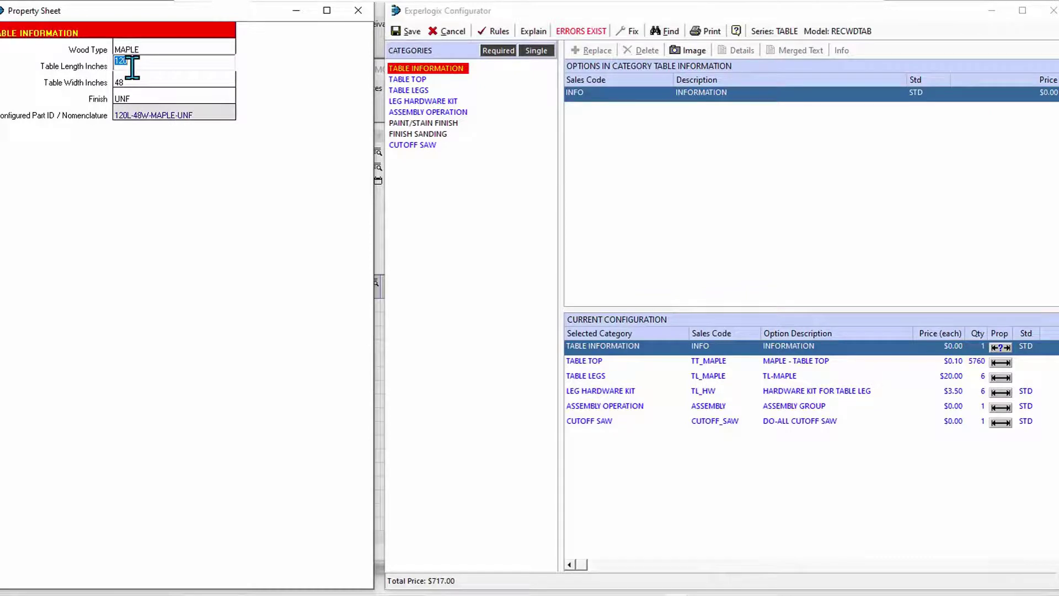
type("60")
key("Tab")
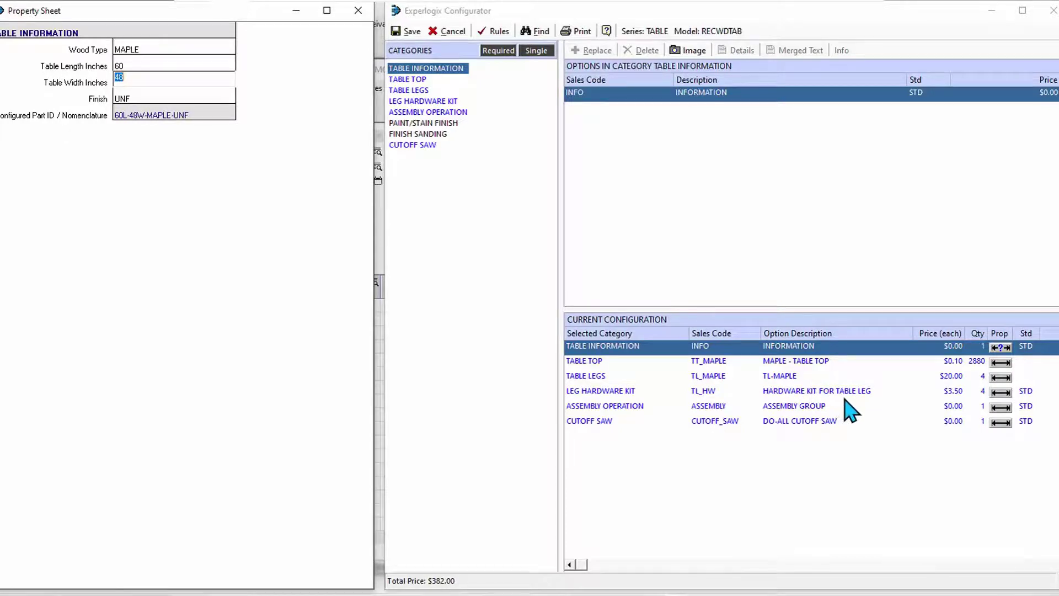
left_click(977, 393)
- Set the Finish property to BLU (Paint Blue)
left_click(146, 96)
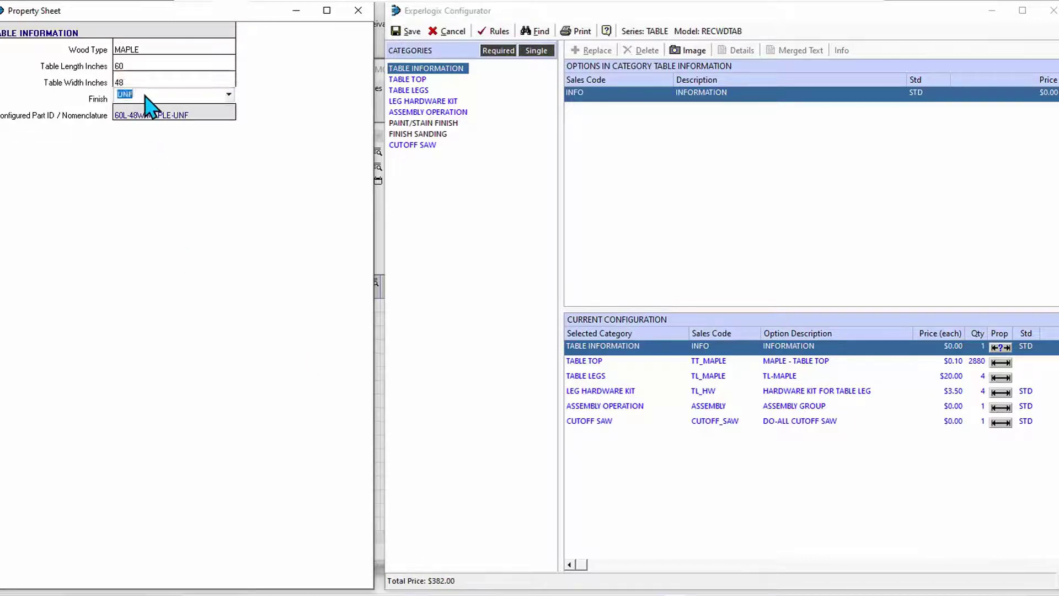
left_click(228, 94)
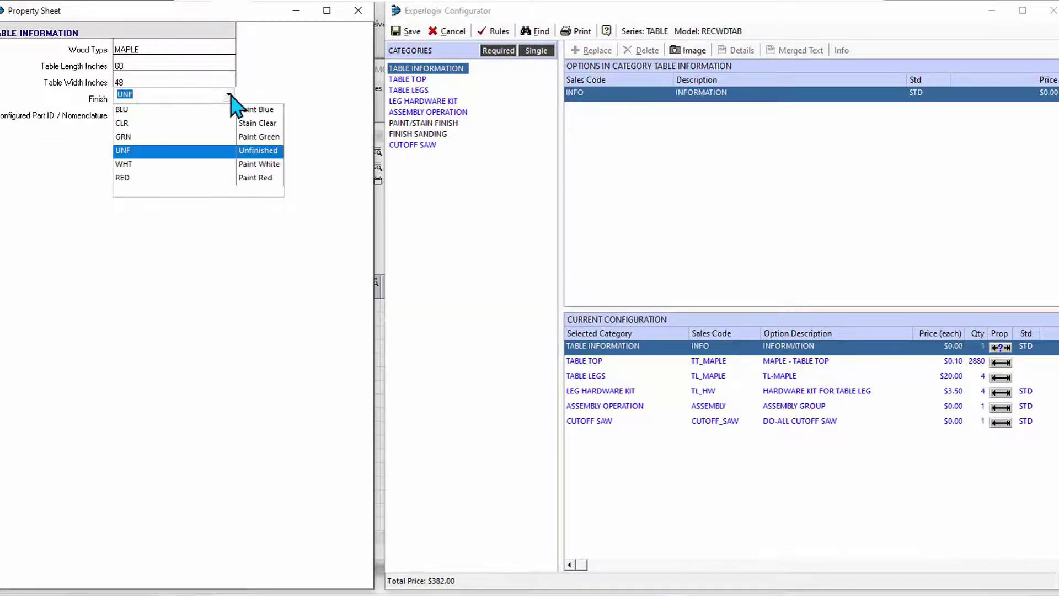
left_click(122, 109)
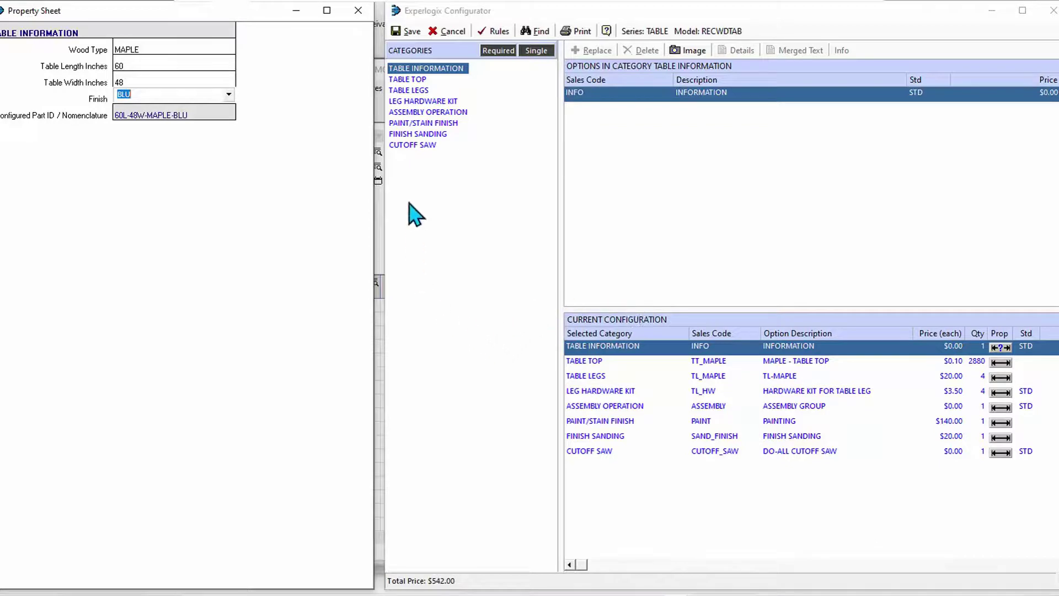
- Save the configuration to quote QT0094 as WOOD-TAB line 1 priced at 542
left_click(406, 33)
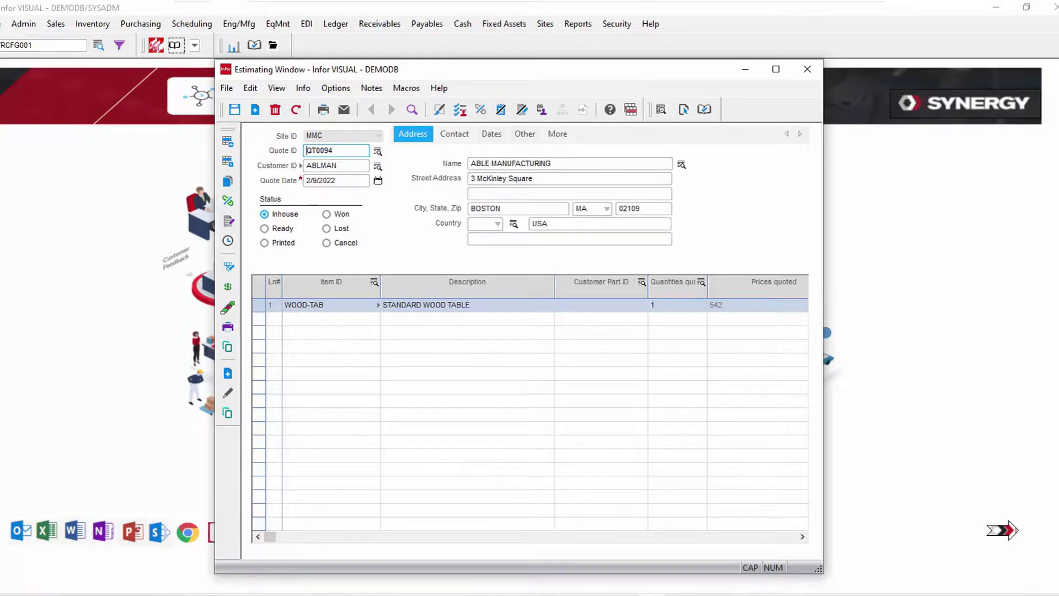
- Open the engineering structure for QT0094/1 and review the 10 CUTOFF SAW operation
left_click(230, 308)
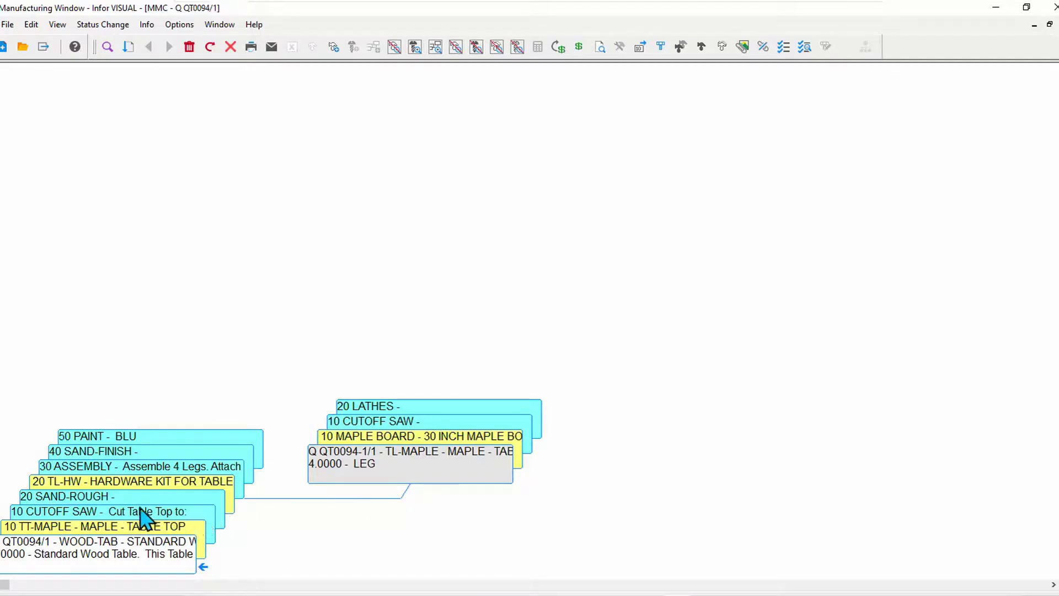
double_click(194, 528)
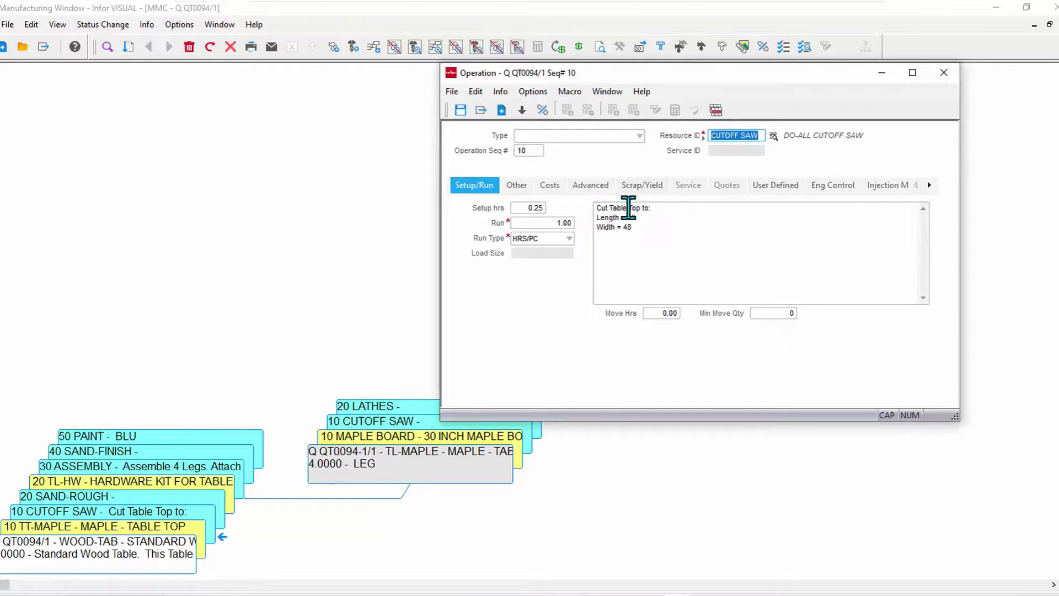
left_click(945, 74)
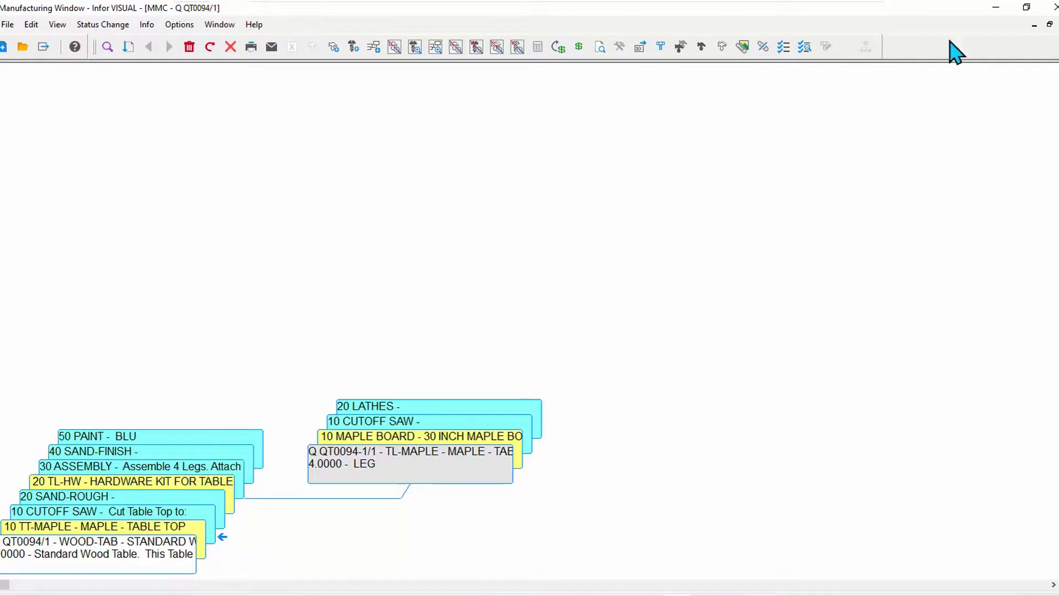
- Reopen the line's configuration, switch Finish from BLU to GRN, and save it to the quote
left_click(1052, 6)
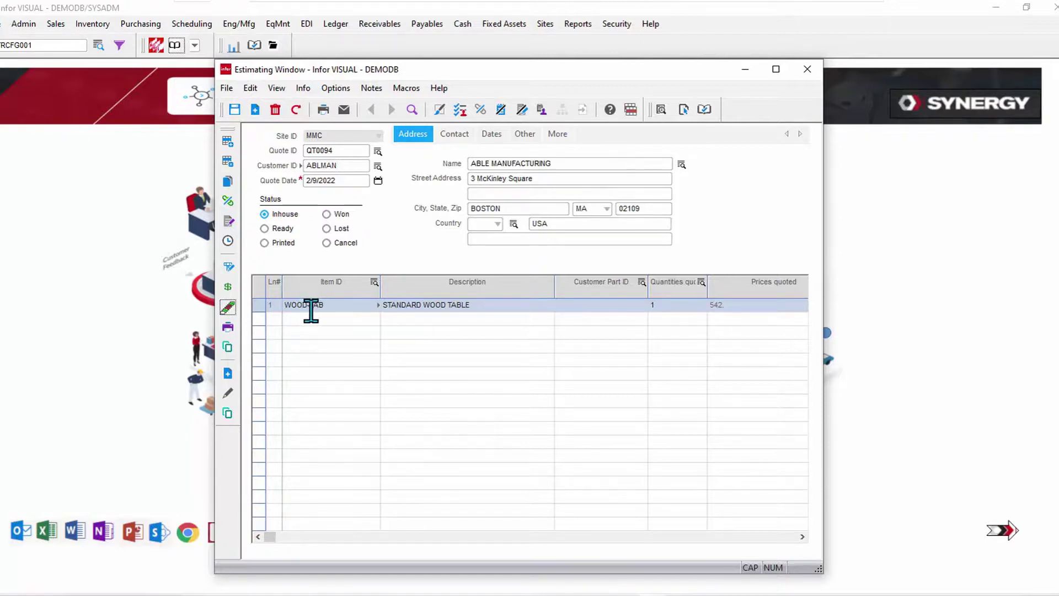
left_click(228, 394)
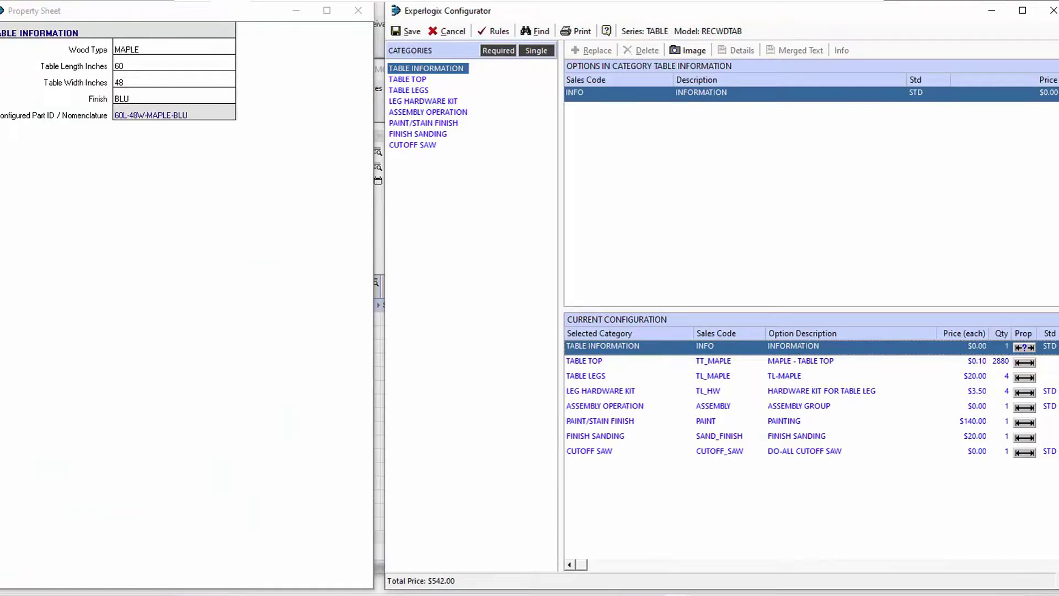
left_click(182, 95)
left_click(227, 94)
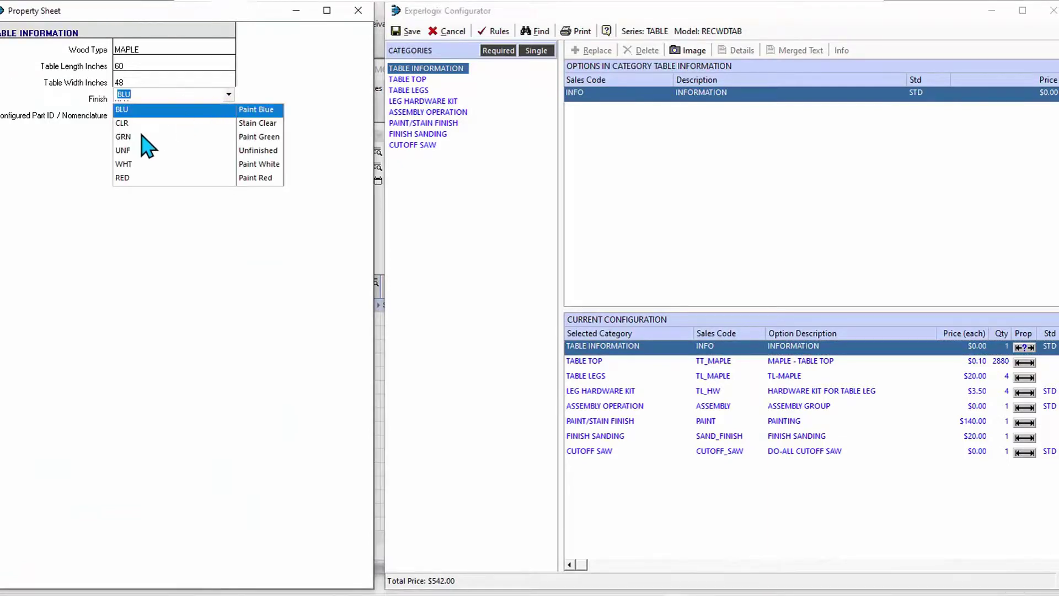
left_click(126, 136)
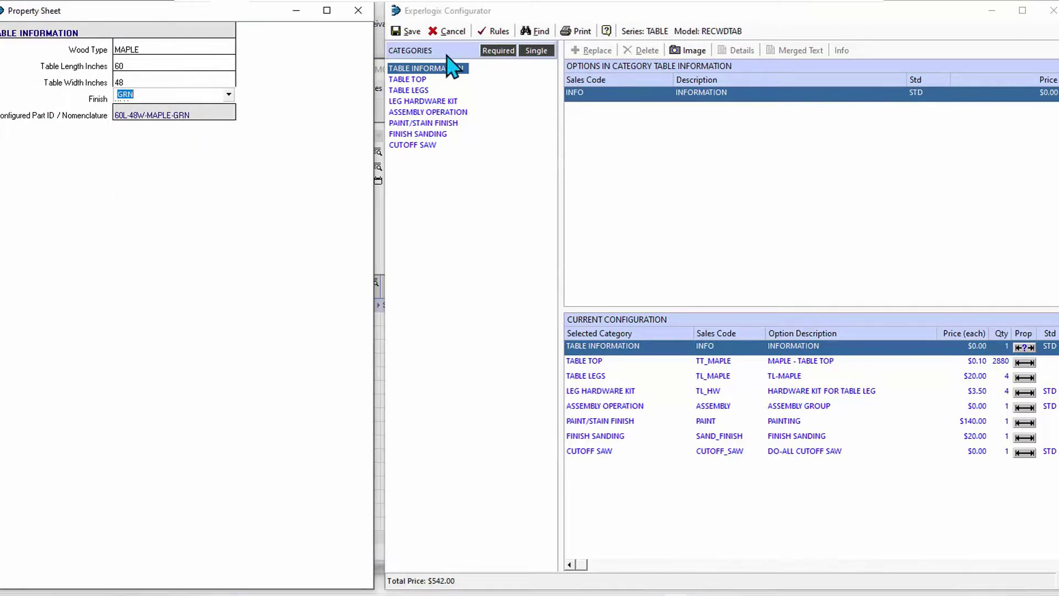
left_click(409, 34)
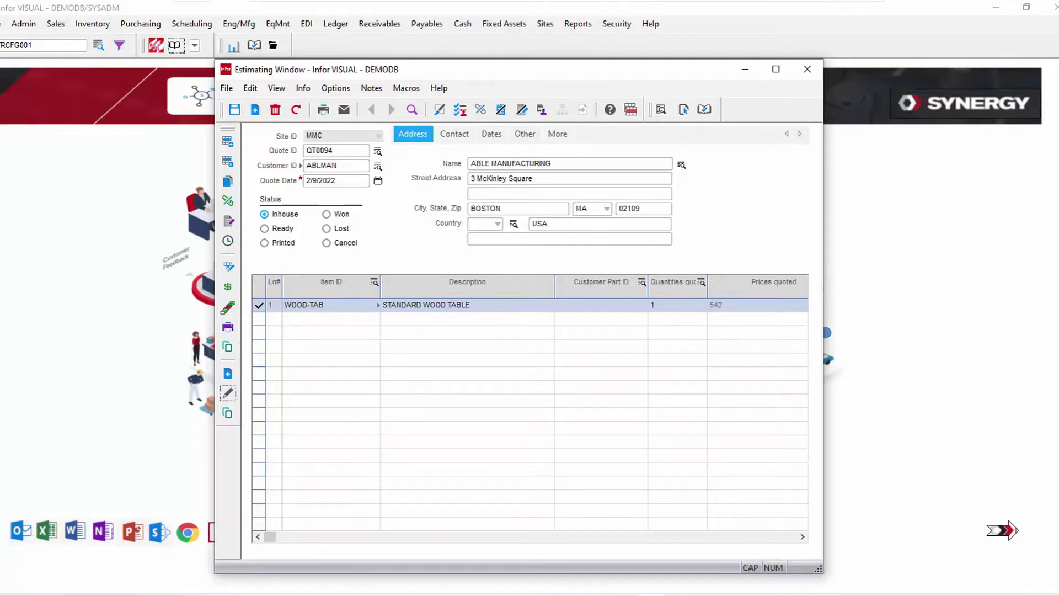
- Verify the routing now shows 50 PAINT - GRN, then close quote QT0094
left_click(336, 150)
left_click(228, 308)
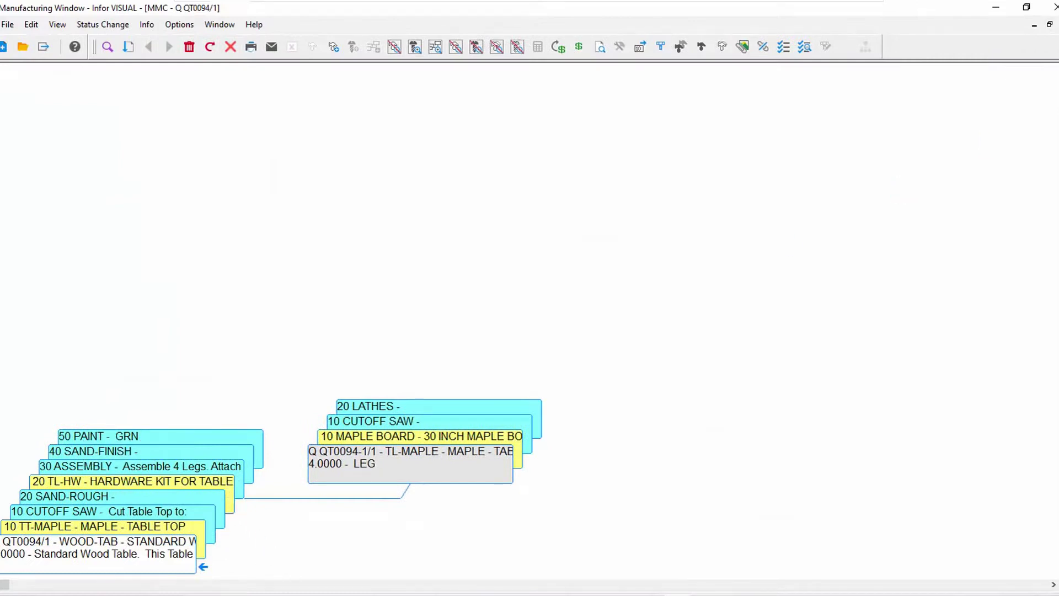
left_click(1056, 7)
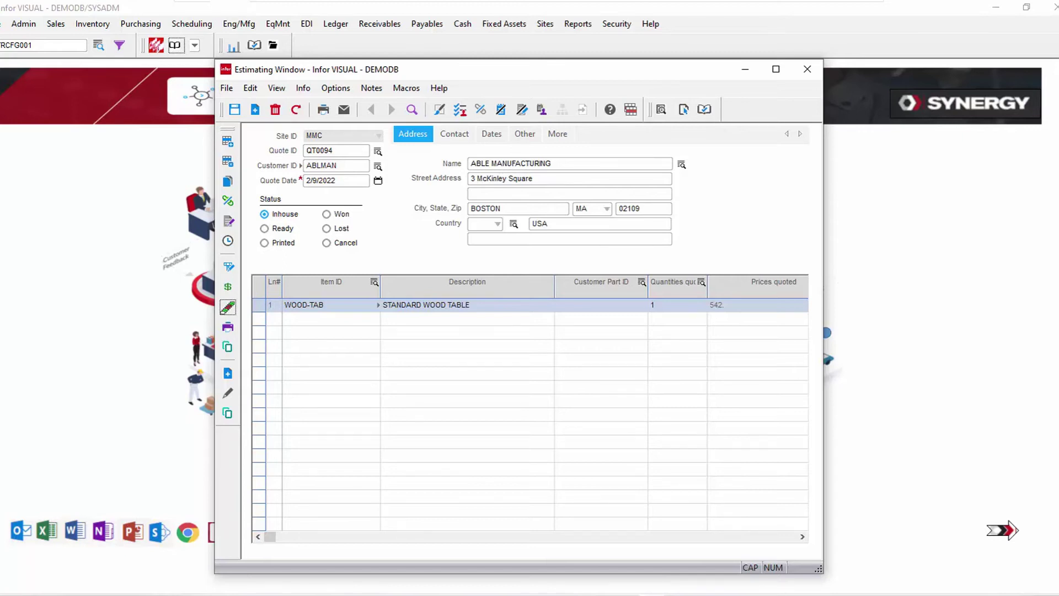
left_click(134, 430)
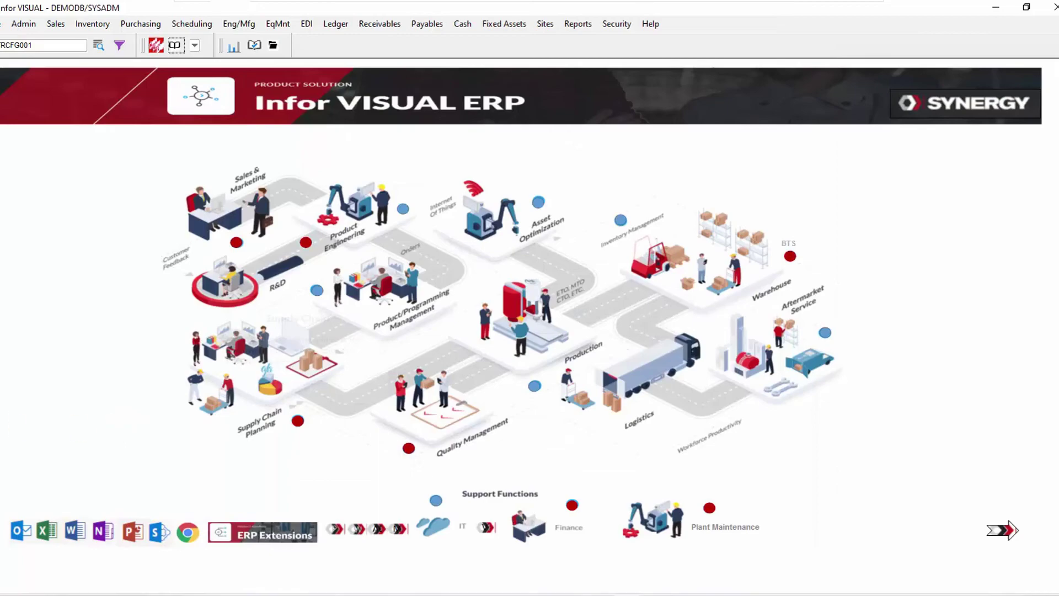